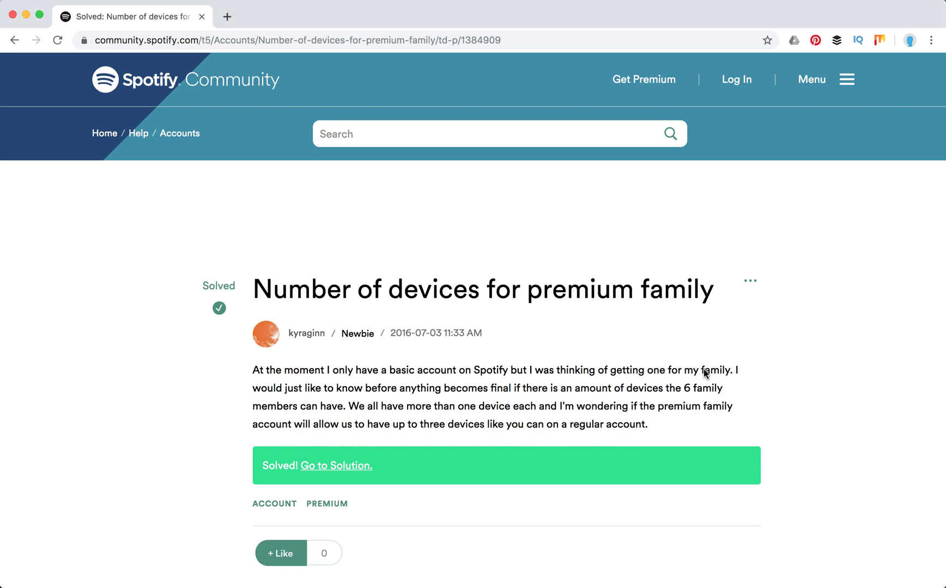
{"action": "scroll", "coordinate": [703, 372], "scroll_direction": "down", "scroll_amount": 1}
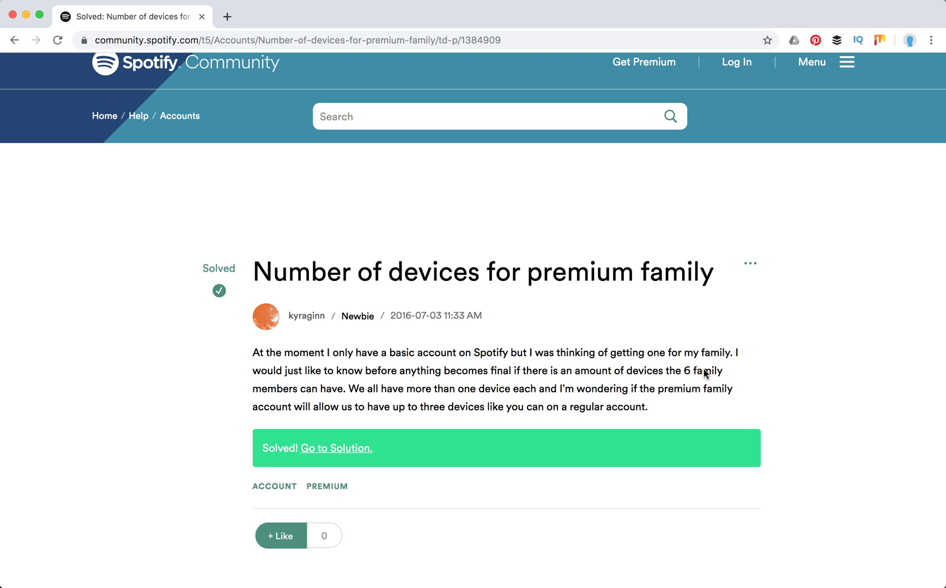
{"action": "scroll", "coordinate": [703, 369], "scroll_direction": "down", "scroll_amount": 1}
{"action": "scroll", "coordinate": [703, 368], "scroll_direction": "down", "scroll_amount": 1}
{"action": "scroll", "coordinate": [703, 368], "scroll_direction": "down", "scroll_amount": 2}
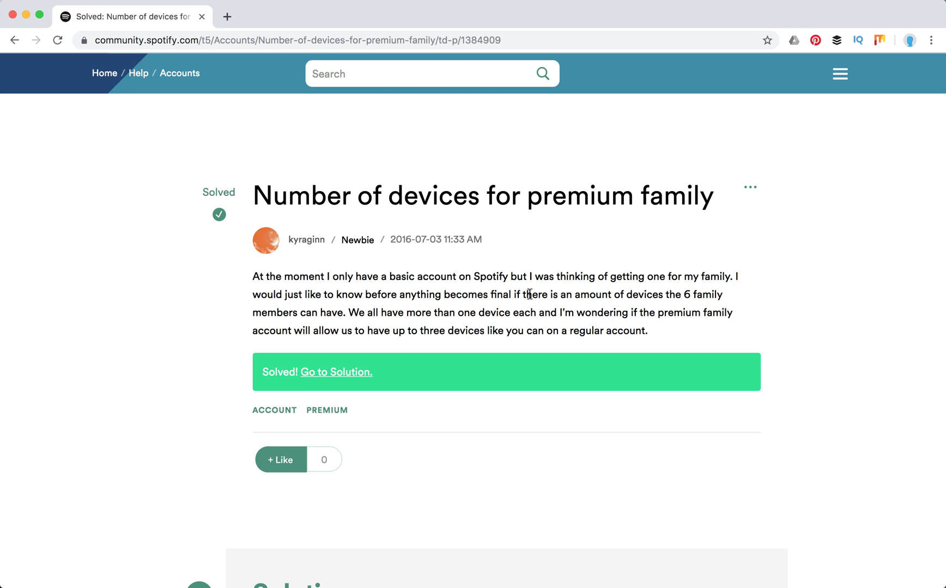
Highlight the question's phrase "there is an amount of devices the 6 family"
{"action": "left_click_drag", "start_coordinate": [524, 295], "coordinate": [718, 300]}
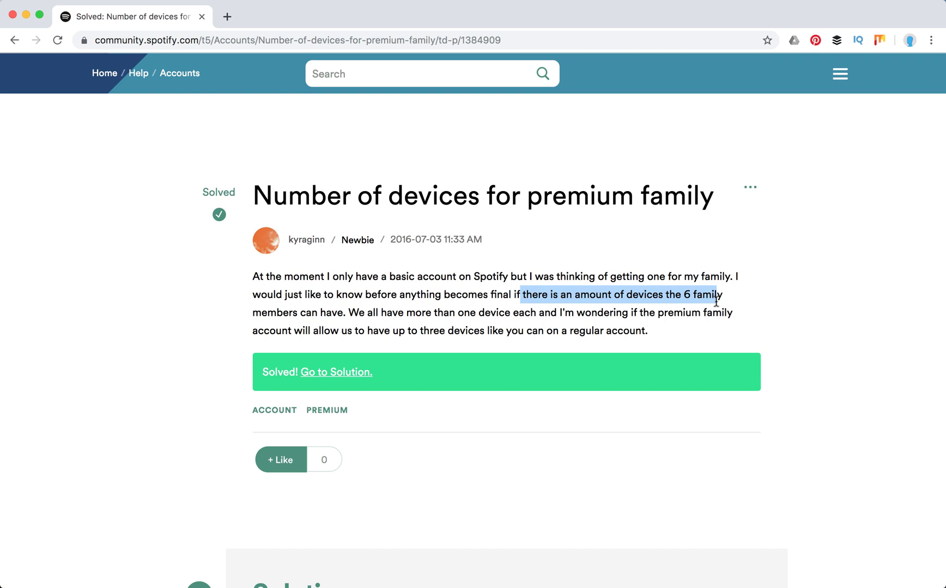
{"action": "scroll", "coordinate": [673, 319], "scroll_direction": "down", "scroll_amount": 5}
{"action": "scroll", "coordinate": [673, 320], "scroll_direction": "down", "scroll_amount": 5}
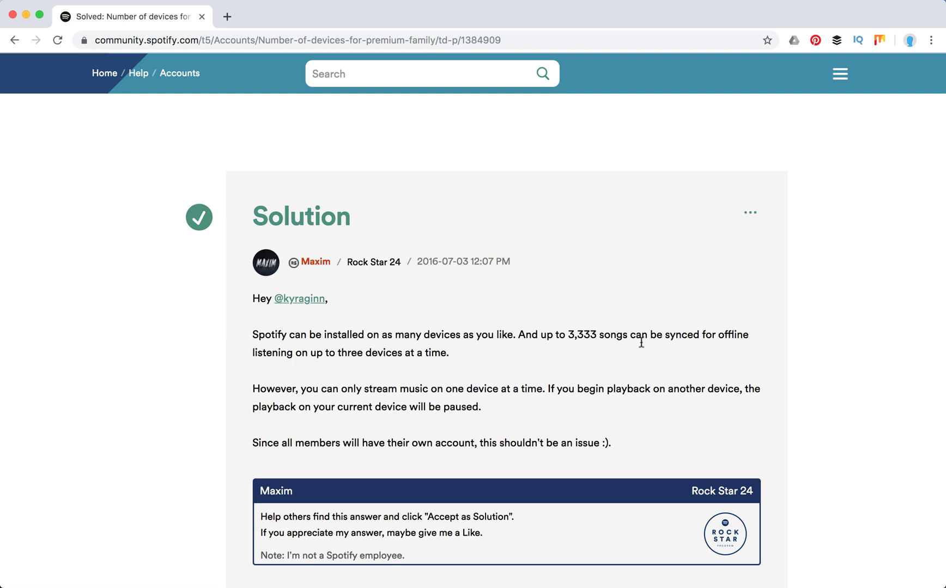
Briefly highlight the solution's "3,333 songs can be synced for" sentence, then deselect it
{"action": "left_click_drag", "start_coordinate": [566, 337], "coordinate": [710, 341]}
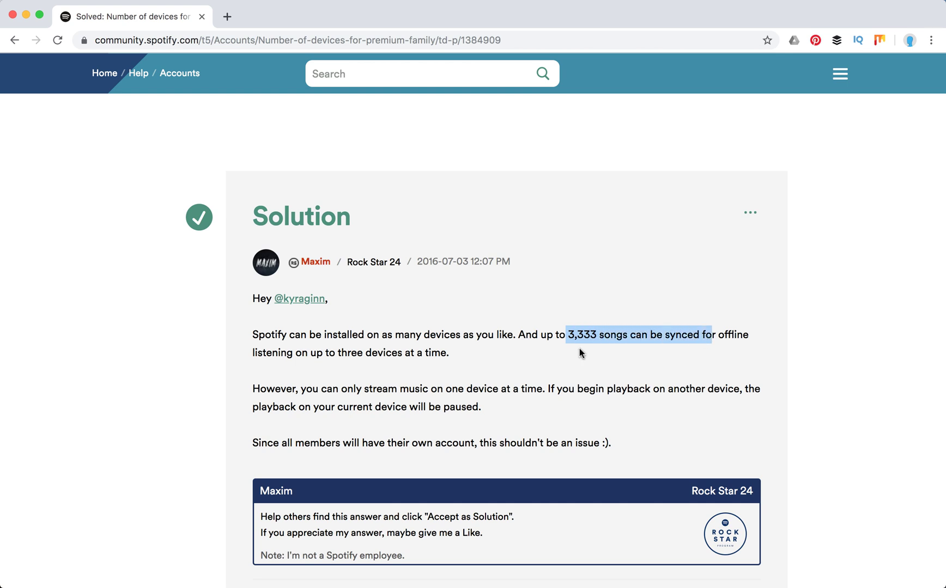
{"action": "left_click", "coordinate": [495, 354]}
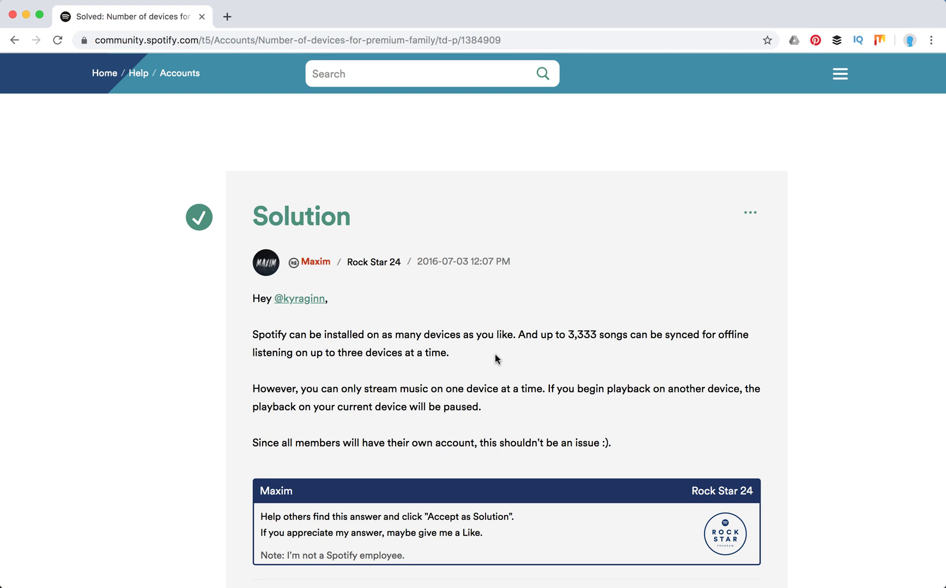
{"action": "scroll", "coordinate": [493, 356], "scroll_direction": "down", "scroll_amount": 1}
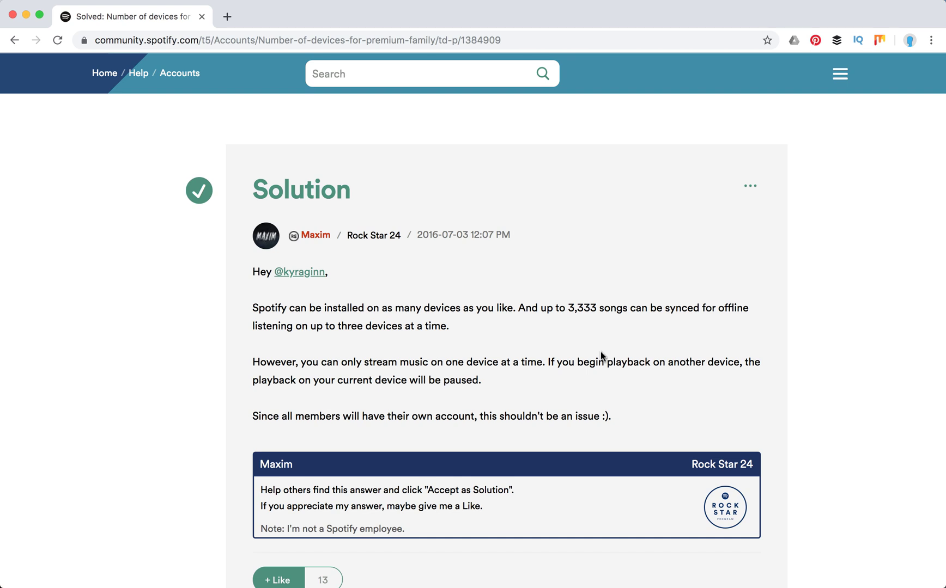
{"action": "scroll", "coordinate": [600, 361], "scroll_direction": "down", "scroll_amount": 3}
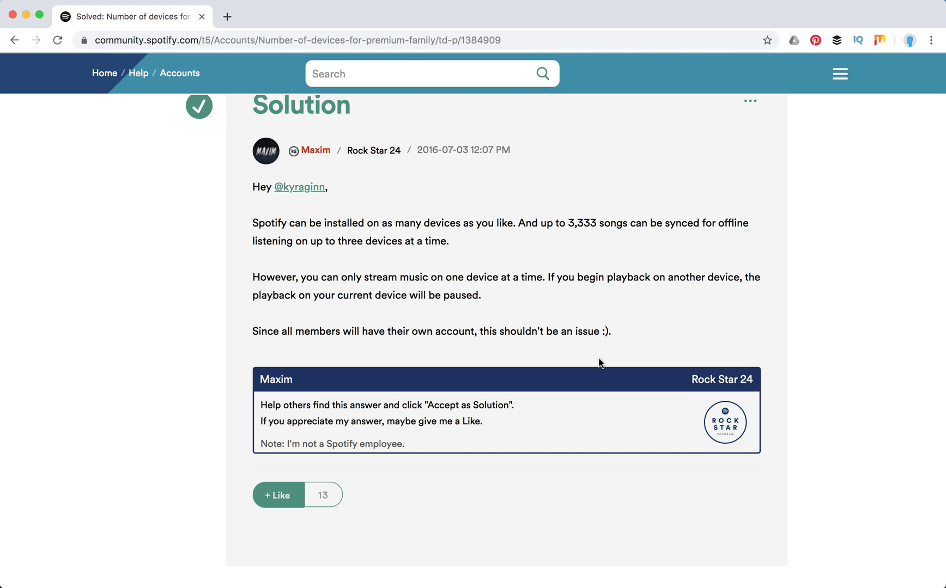
{"action": "scroll", "coordinate": [598, 361], "scroll_direction": "up", "scroll_amount": 1}
{"action": "scroll", "coordinate": [599, 362], "scroll_direction": "down", "scroll_amount": 1}
{"action": "scroll", "coordinate": [599, 362], "scroll_direction": "up", "scroll_amount": 1}
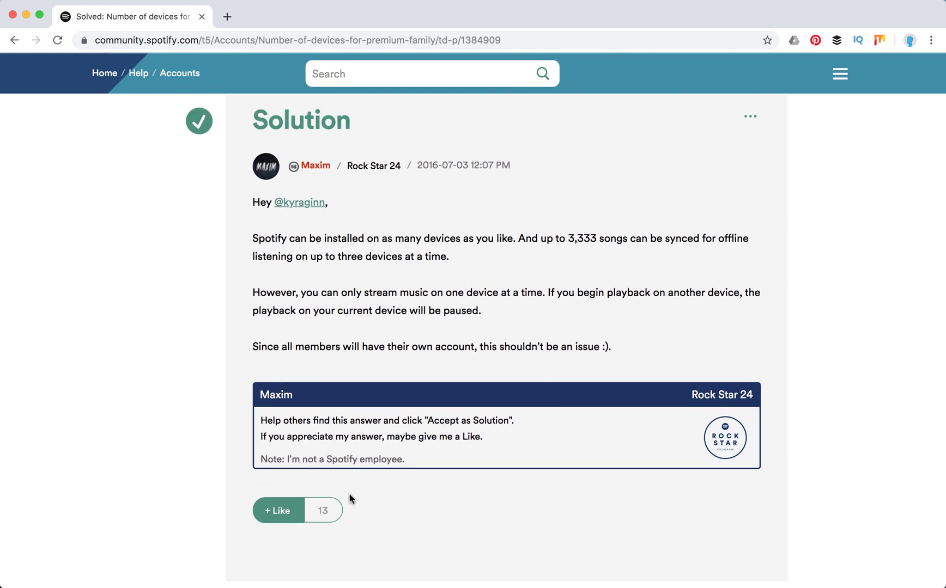
{"action": "scroll", "coordinate": [488, 480], "scroll_direction": "down", "scroll_amount": 1}
{"action": "scroll", "coordinate": [488, 480], "scroll_direction": "down", "scroll_amount": 5}
{"action": "scroll", "coordinate": [488, 480], "scroll_direction": "down", "scroll_amount": 4}
{"action": "scroll", "coordinate": [489, 481], "scroll_direction": "down", "scroll_amount": 1}
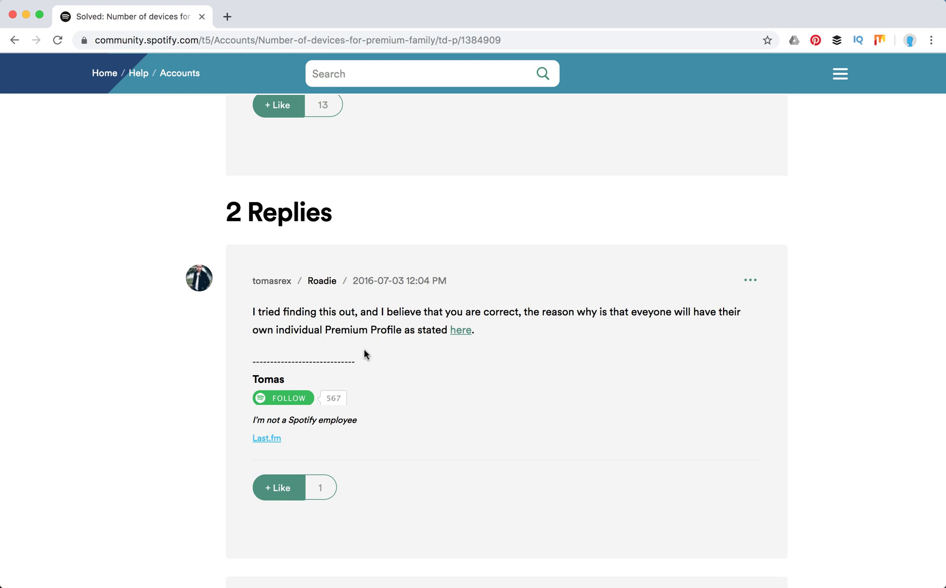
{"action": "scroll", "coordinate": [364, 349], "scroll_direction": "down", "scroll_amount": 5}
{"action": "scroll", "coordinate": [364, 350], "scroll_direction": "down", "scroll_amount": 5}
{"action": "scroll", "coordinate": [364, 350], "scroll_direction": "down", "scroll_amount": 4}
{"action": "scroll", "coordinate": [364, 354], "scroll_direction": "up", "scroll_amount": 5}
{"action": "scroll", "coordinate": [365, 355], "scroll_direction": "up", "scroll_amount": 4}
{"action": "scroll", "coordinate": [364, 354], "scroll_direction": "up", "scroll_amount": 4}
{"action": "scroll", "coordinate": [365, 355], "scroll_direction": "up", "scroll_amount": 2}
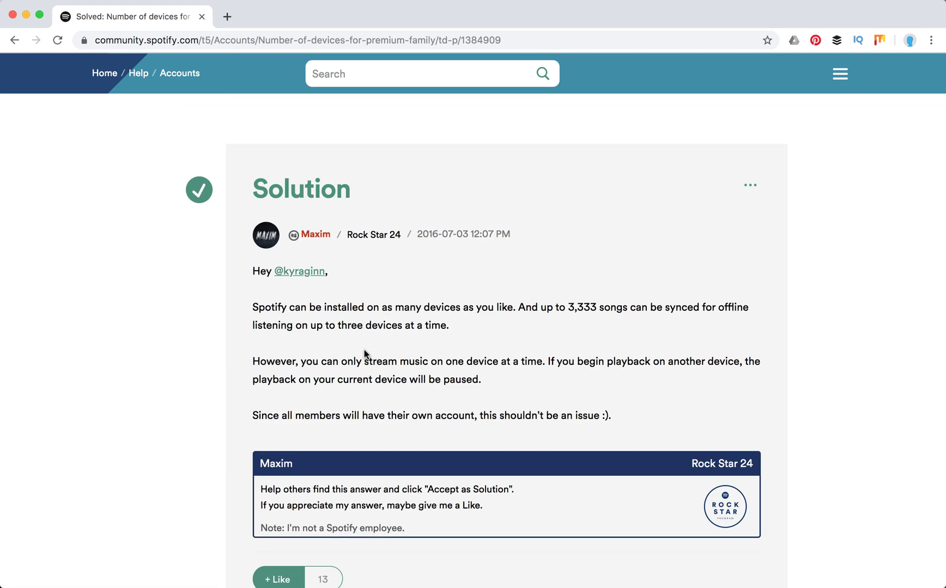
{"action": "scroll", "coordinate": [364, 355], "scroll_direction": "up", "scroll_amount": 5}
{"action": "scroll", "coordinate": [365, 355], "scroll_direction": "up", "scroll_amount": 4}
{"action": "scroll", "coordinate": [365, 354], "scroll_direction": "up", "scroll_amount": 2}
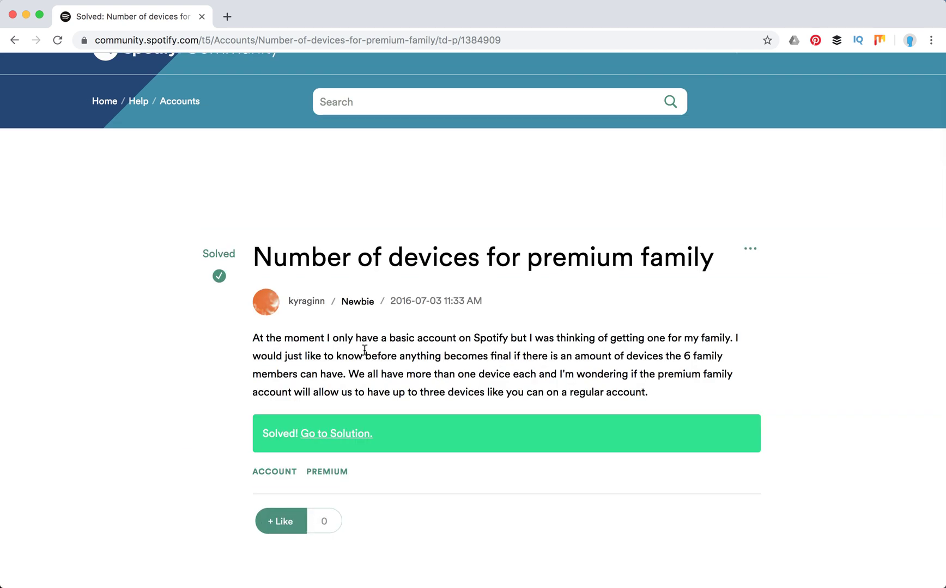